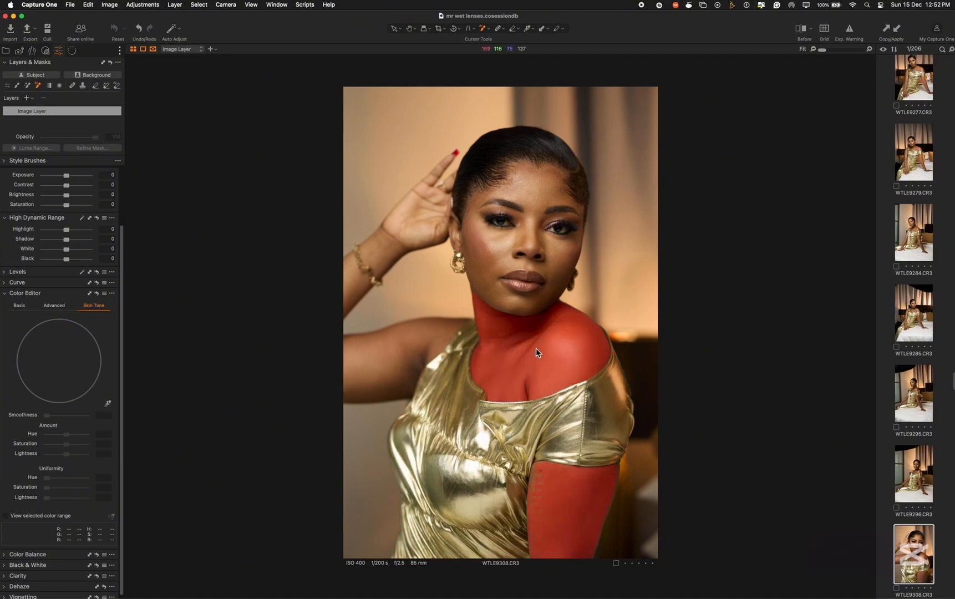
Set the image's High Dynamic Range Highlight to -43 and White to -45
scroll(533, 289, "up", 3)
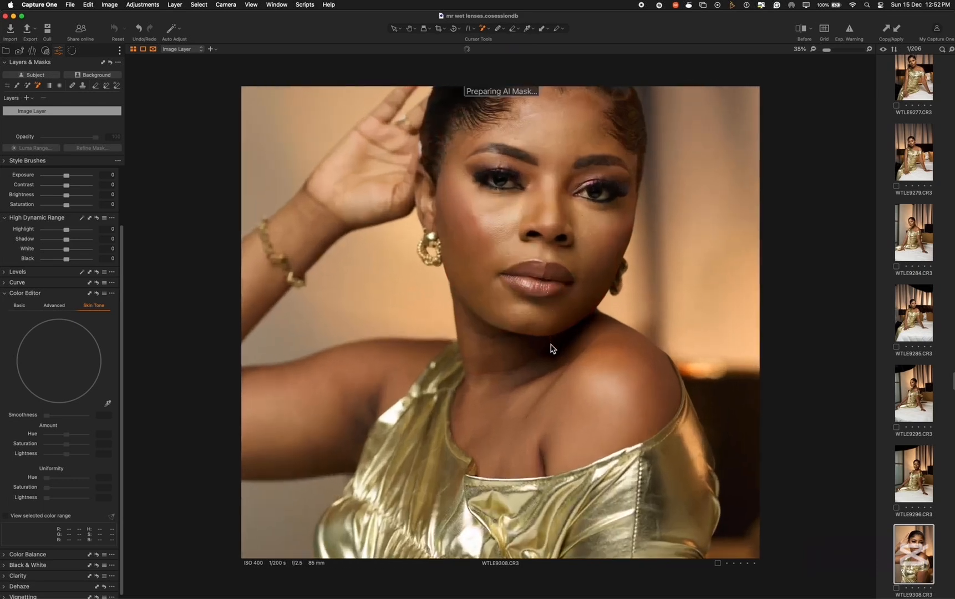
left_click_drag(544, 373, 533, 463)
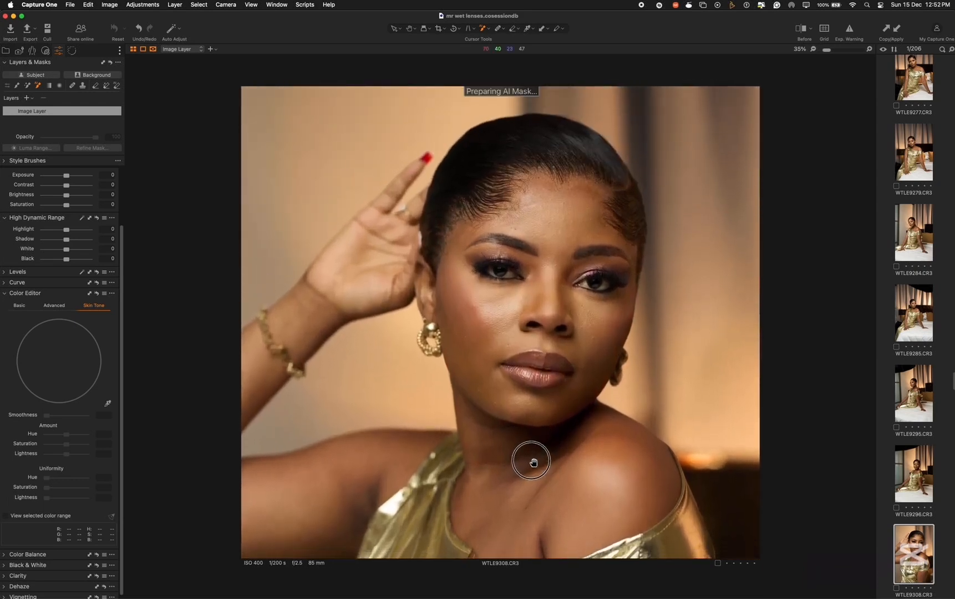
scroll(603, 315, "up", 3)
scroll(596, 319, "down", 1)
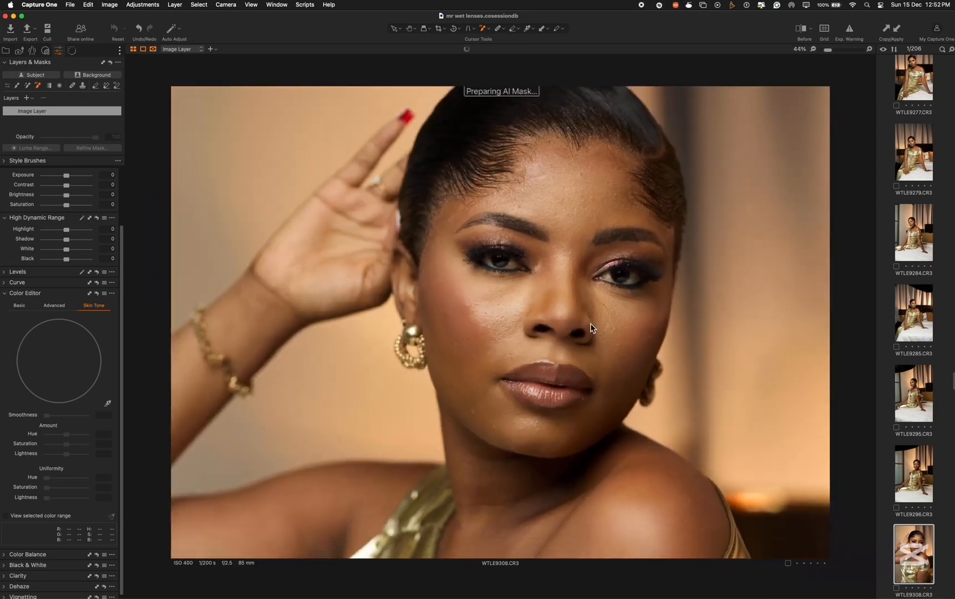
scroll(591, 327, "down", 2)
left_click_drag(561, 426, 543, 386)
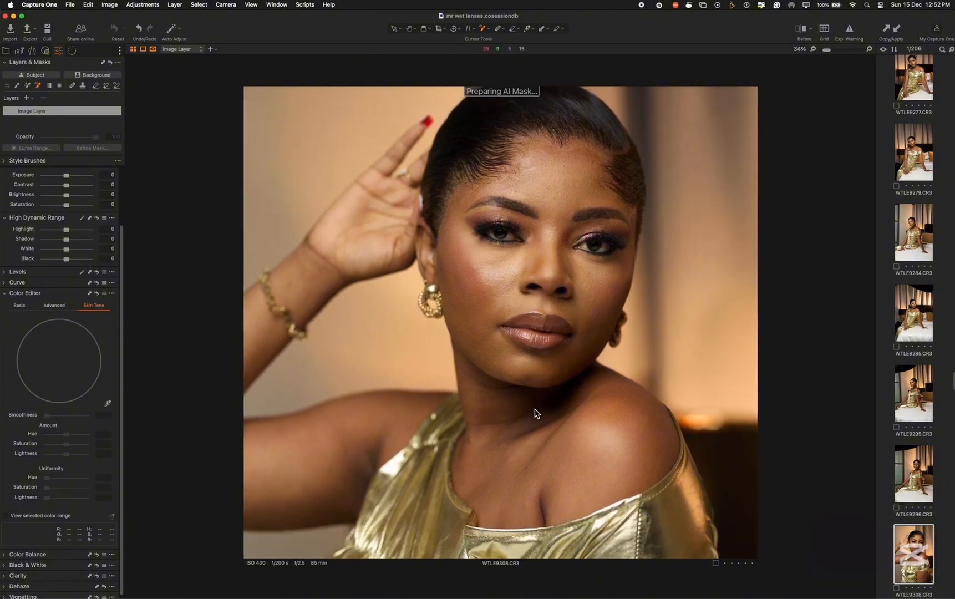
scroll(536, 438, "down", 3)
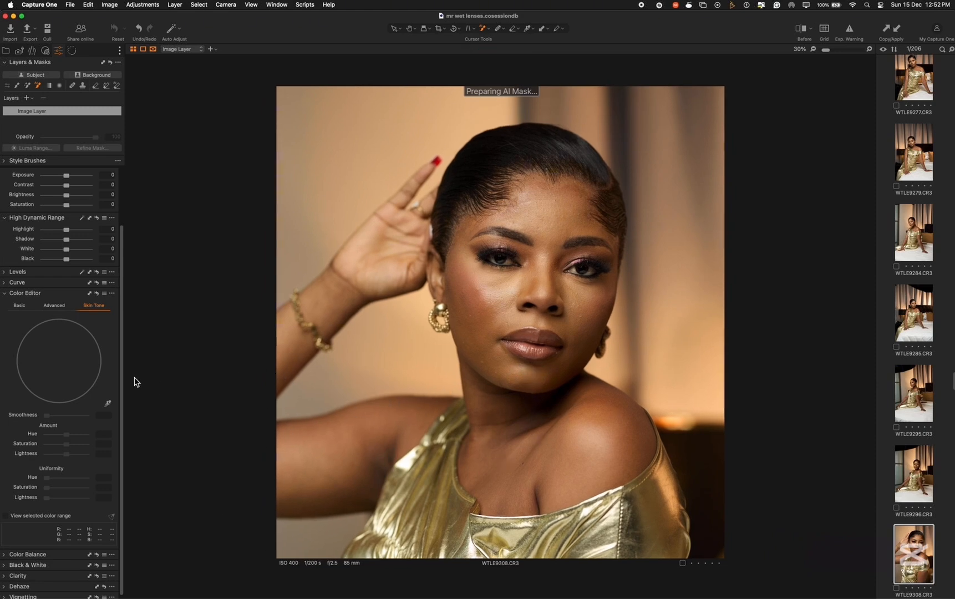
left_click_drag(124, 364, 119, 290)
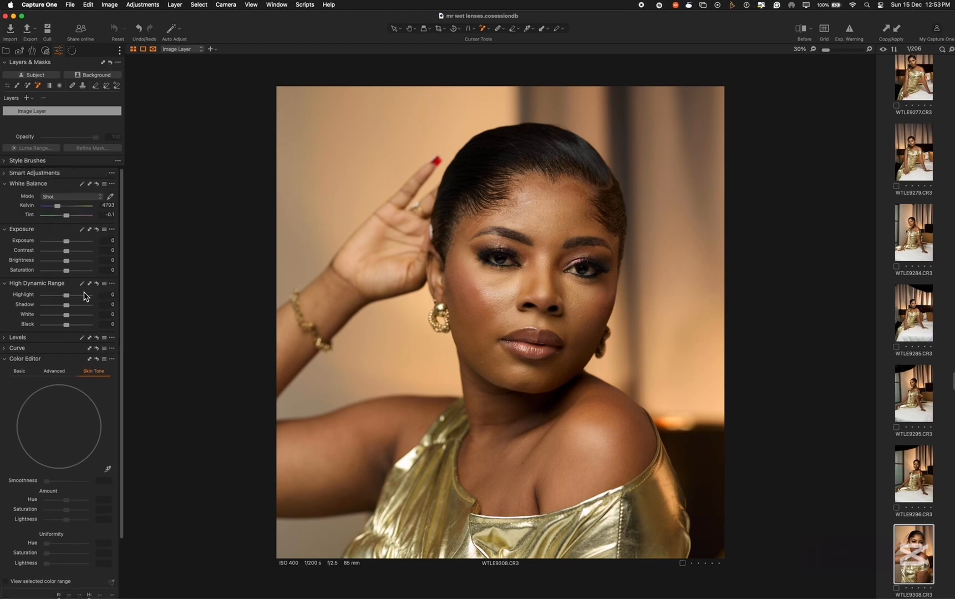
mouse_move(66, 298)
left_mouse_down()
mouse_move(56, 300)
mouse_move(62, 315)
left_mouse_up()
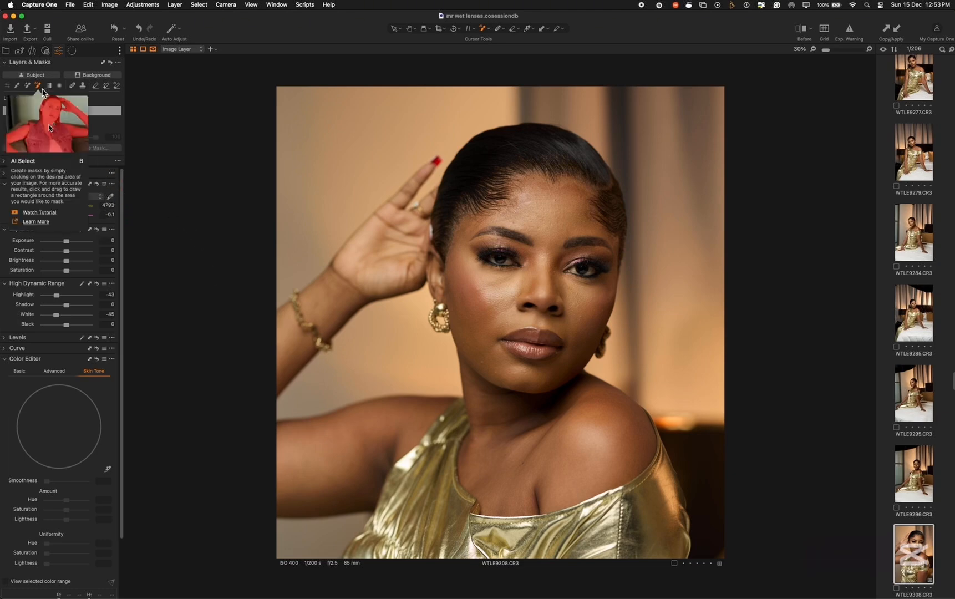
Try painting a brush mask over the forehead and one side of the face, and undo it
left_click(17, 86)
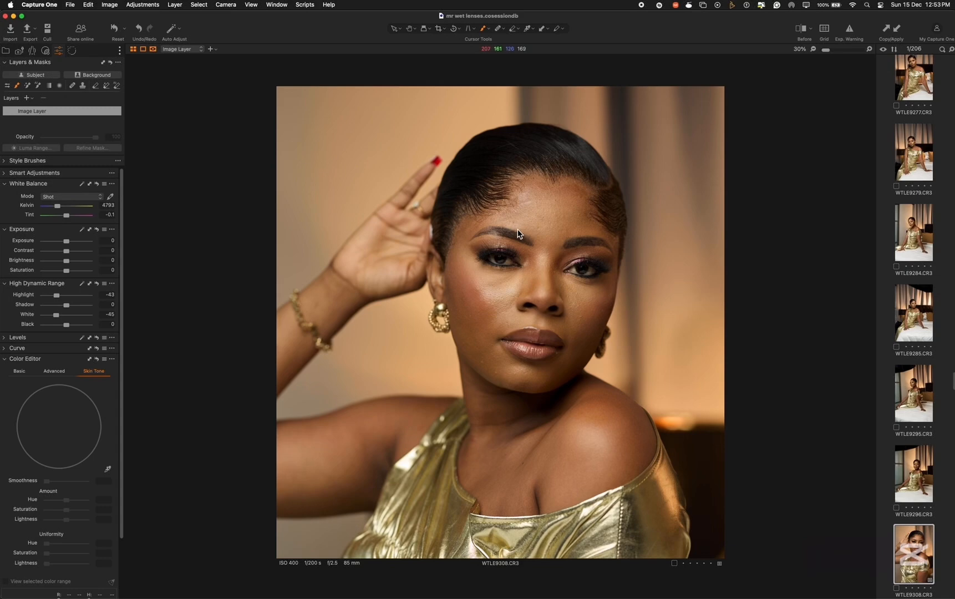
left_click(534, 229)
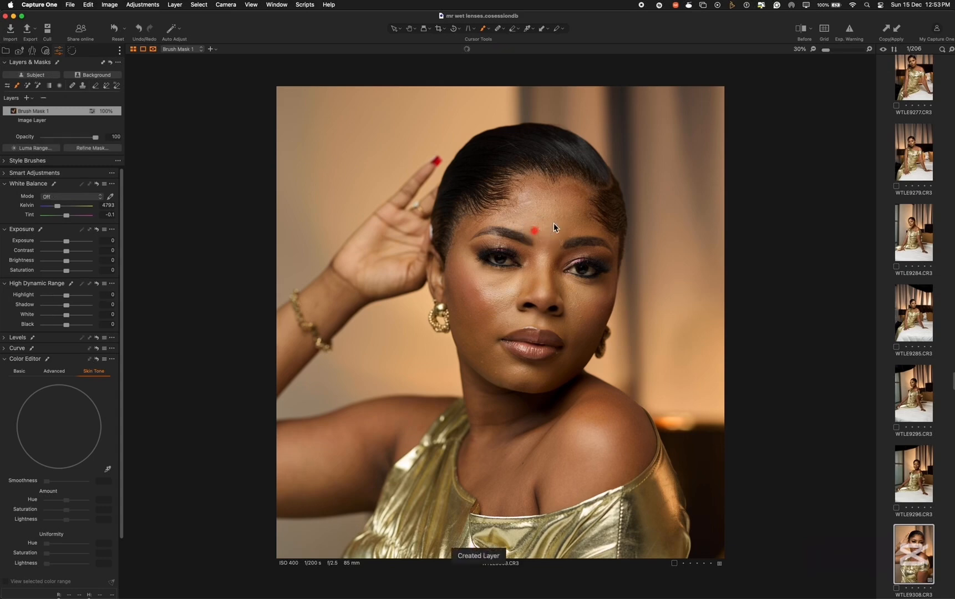
mouse_move(546, 230)
left_mouse_down()
mouse_move(479, 233)
mouse_move(470, 280)
mouse_move(519, 321)
left_mouse_up()
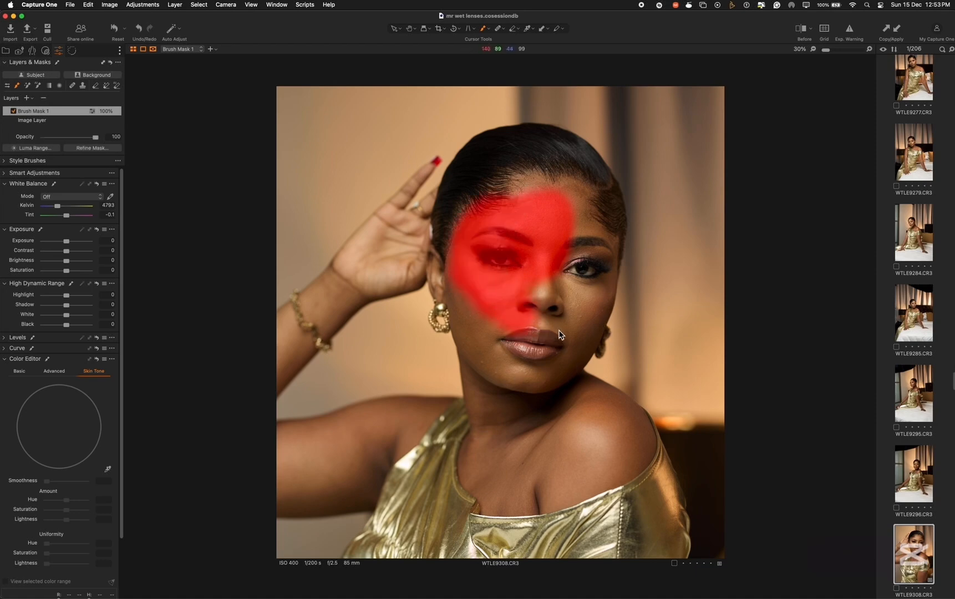
key("super+z")
key("super+z")
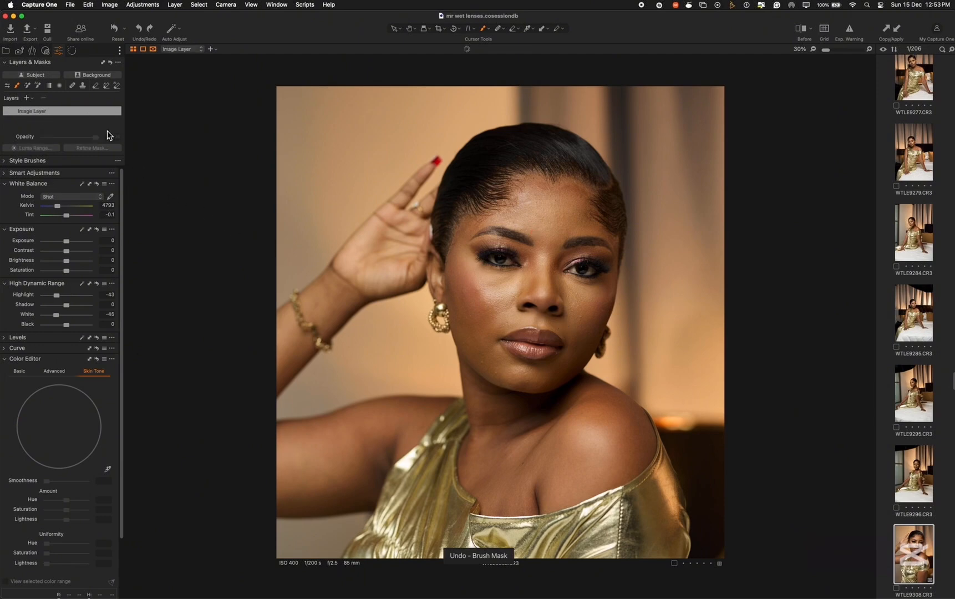
Build an AI Select mask covering the face and hair, raised hand, both arms, neck and bare shoulder
left_click(39, 88)
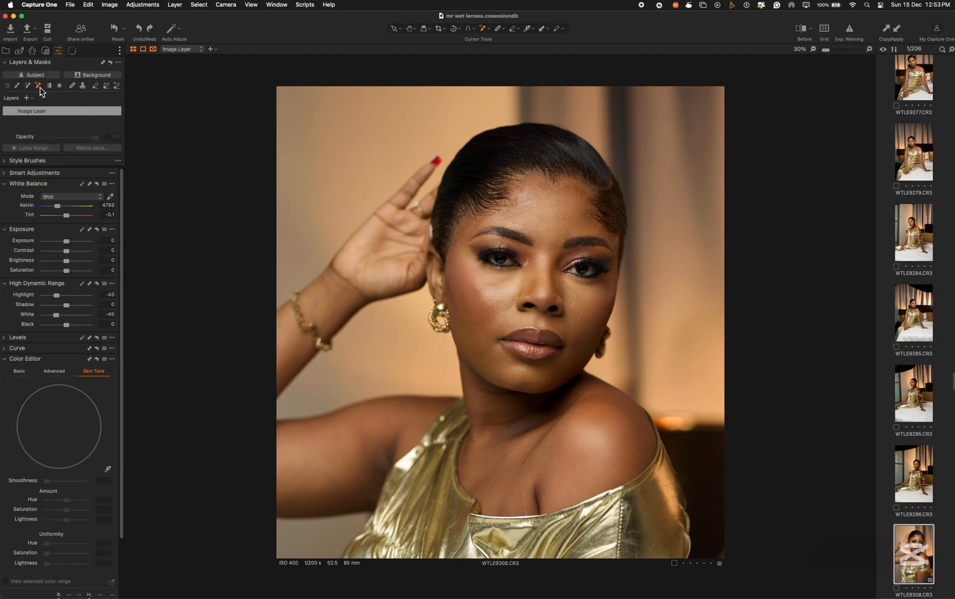
left_click(521, 239)
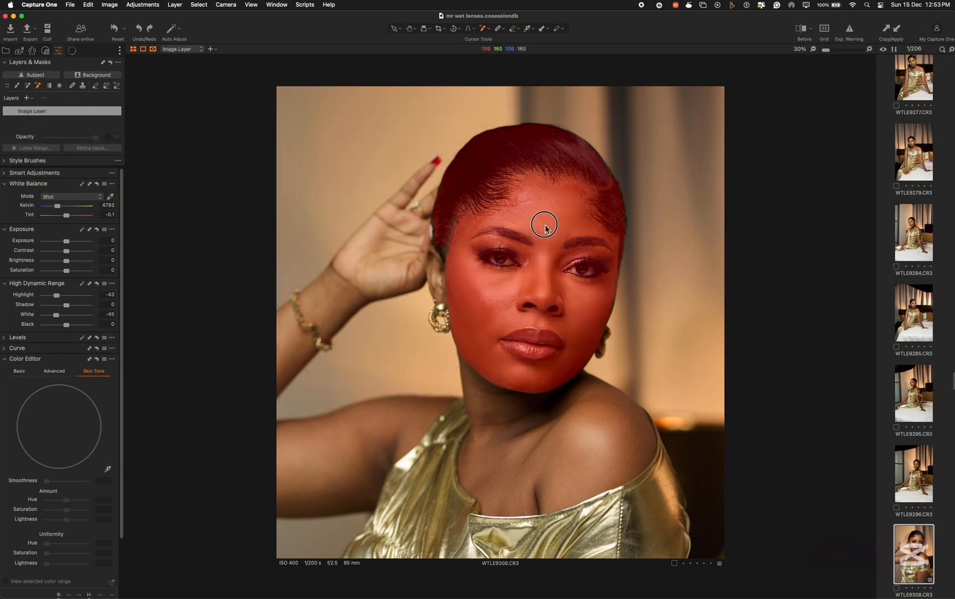
left_click(367, 453)
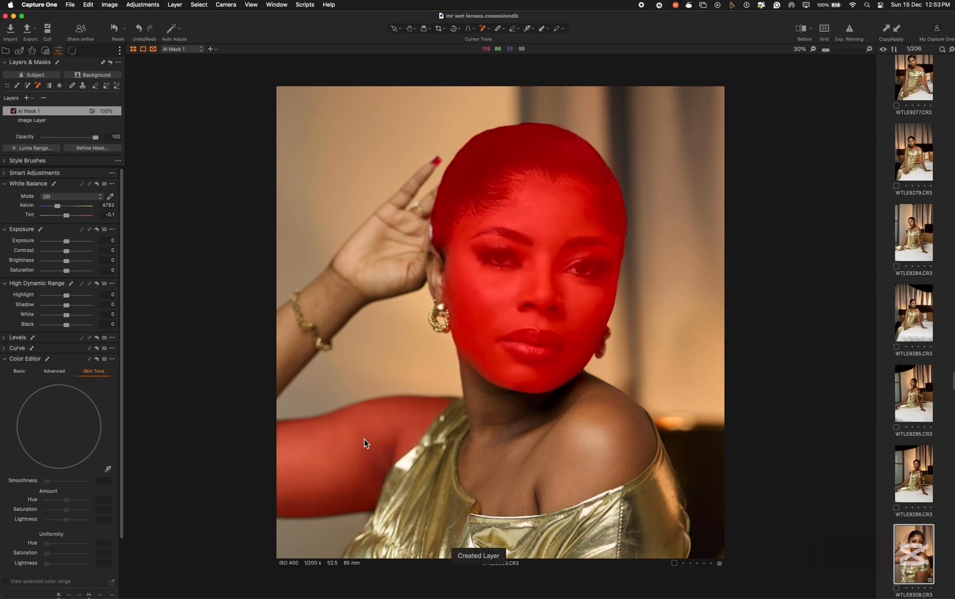
left_click(538, 433)
scroll(546, 441, "down", 3)
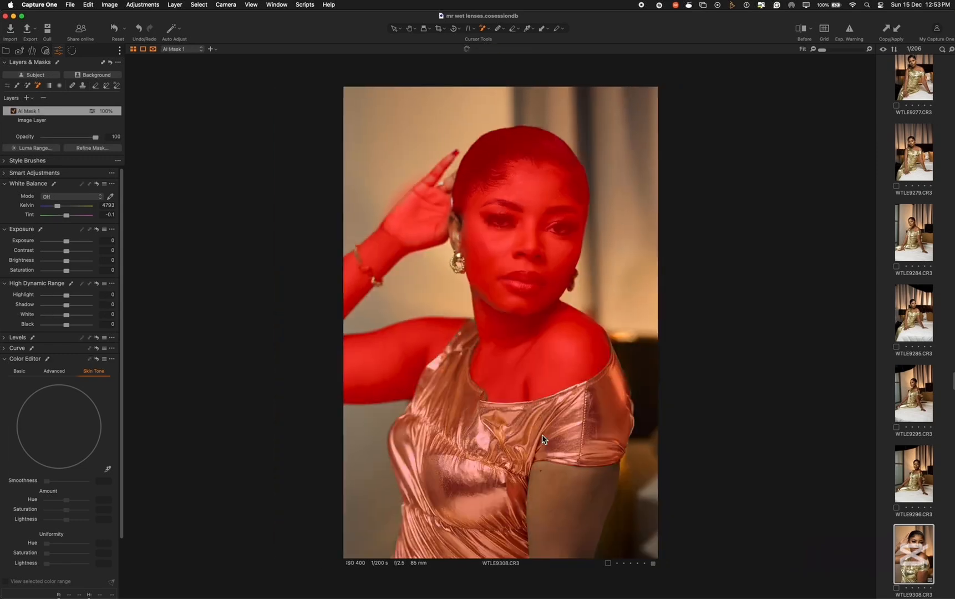
left_click(566, 523)
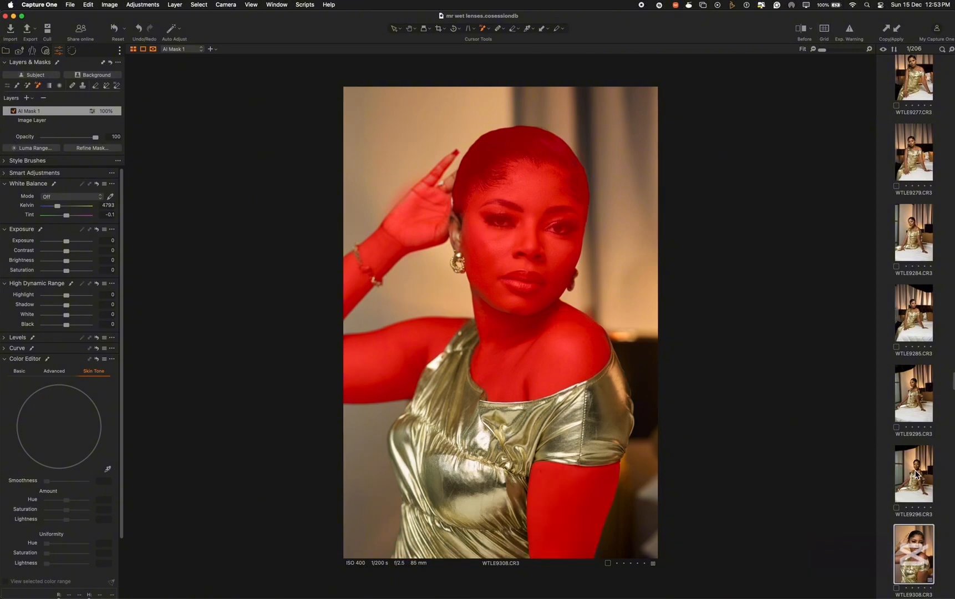
Look at the next photo, return to WTLE9308.CR3, add the gold dress to the AI mask and check it with the overlay toggled
key("Down")
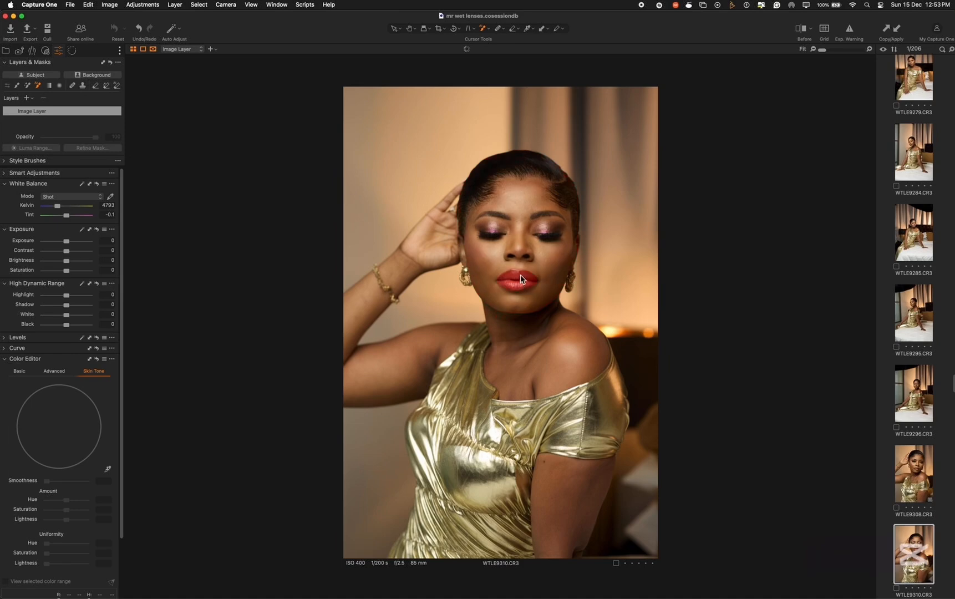
left_click(925, 472)
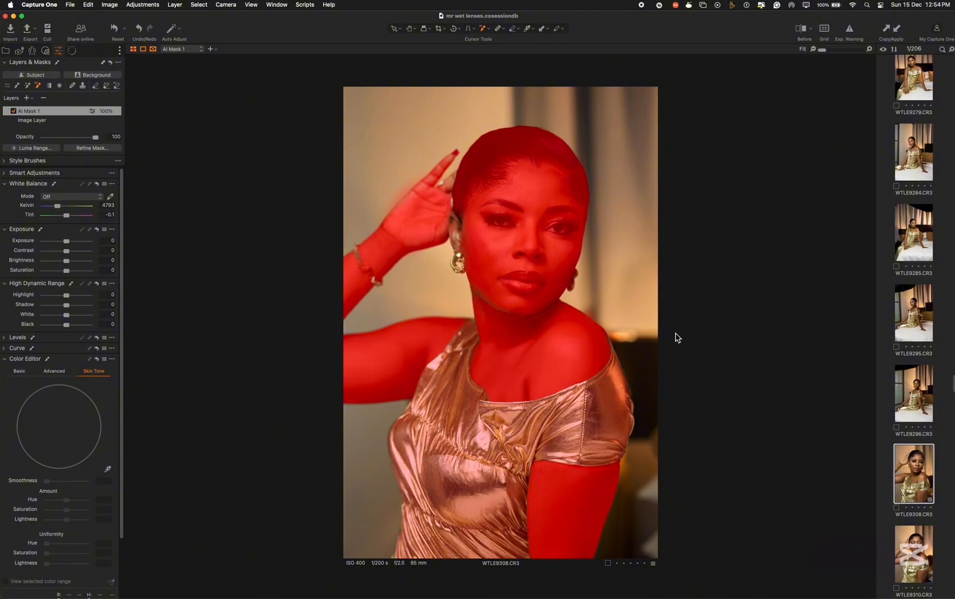
left_click(477, 467)
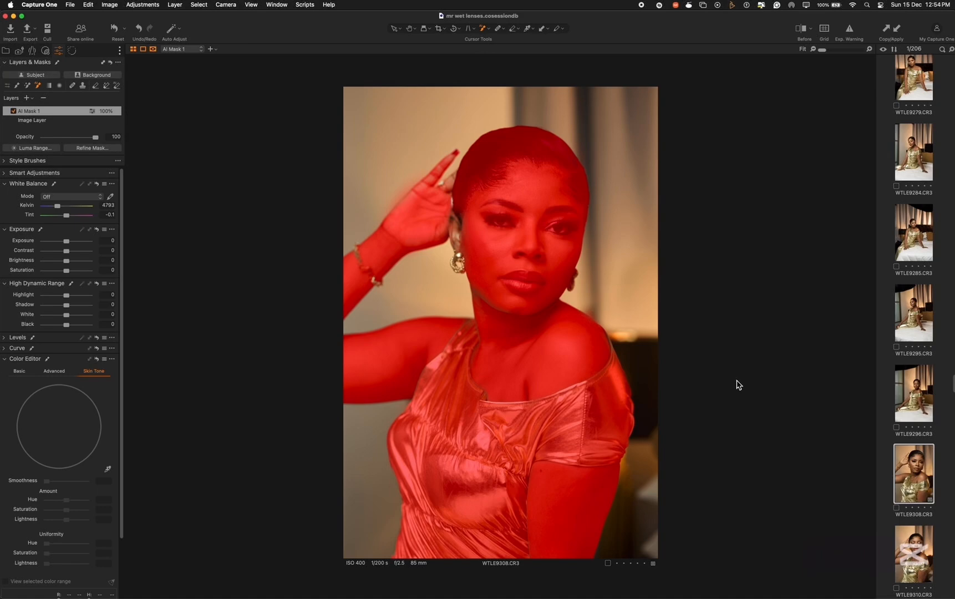
key("m")
key("m")
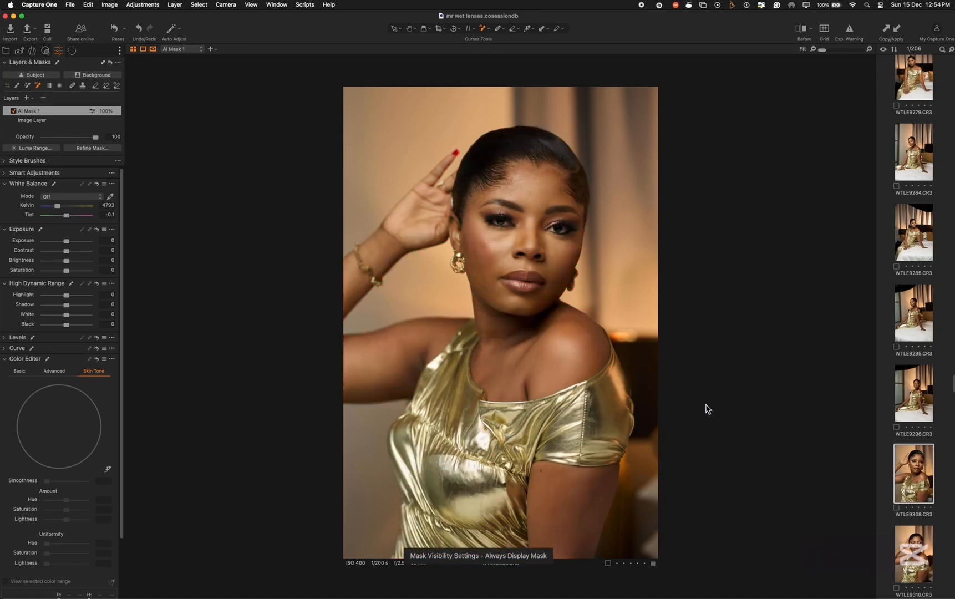
key("m")
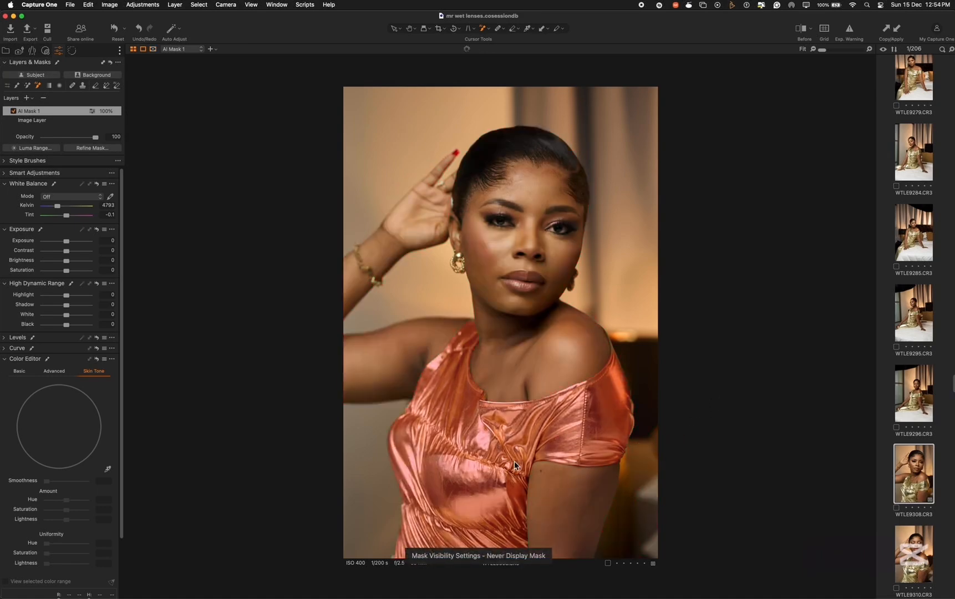
key("m")
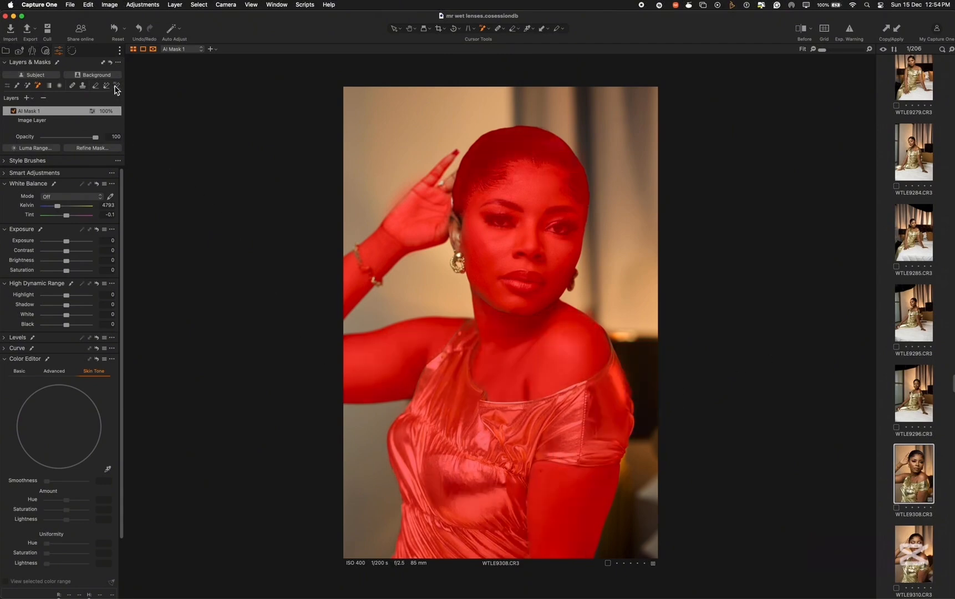
Remove the gold dress from the AI mask with the AI eraser and set the mask visibility to Never Display
key("e")
left_click(117, 87)
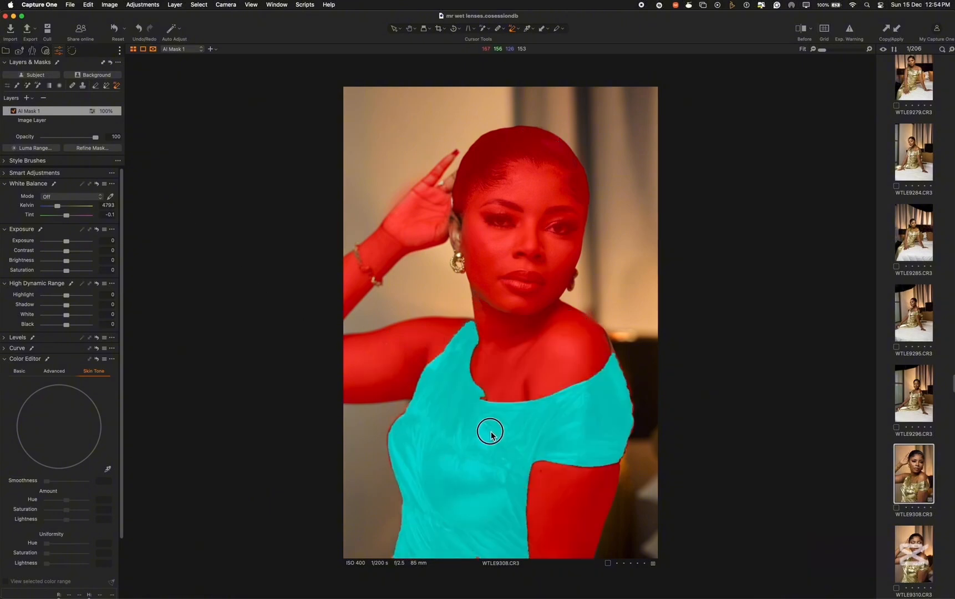
left_click(485, 484)
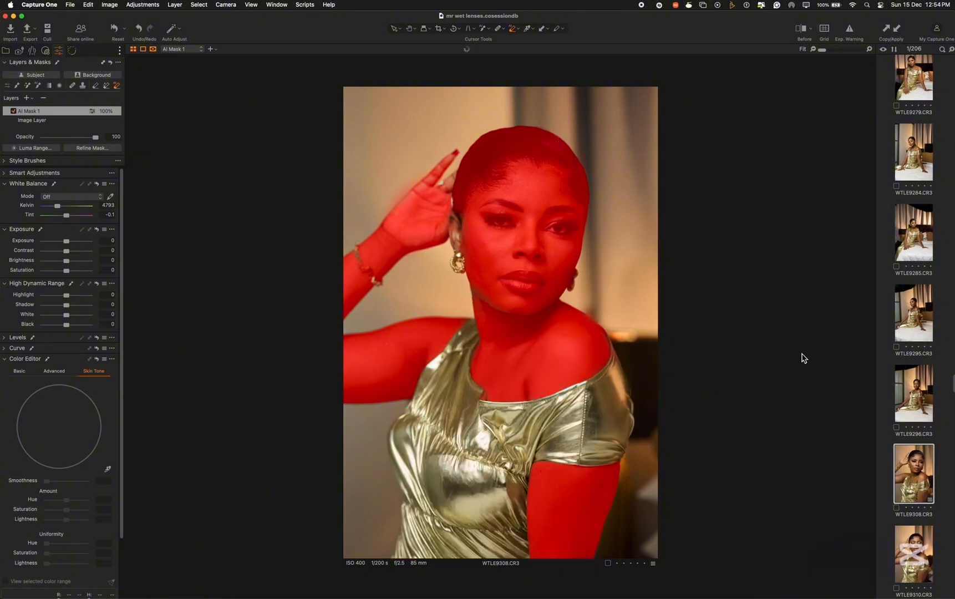
key("m")
key("m")
key("m")
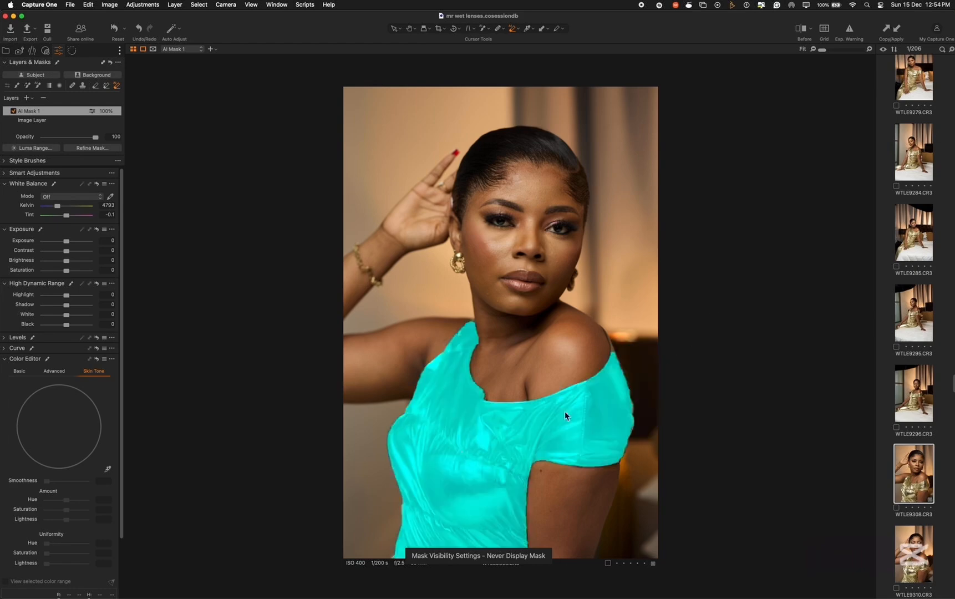
Sample the skin colour on the cheek for the Color Editor's Skin Tone adjustment on the AI mask layer
left_click(21, 372)
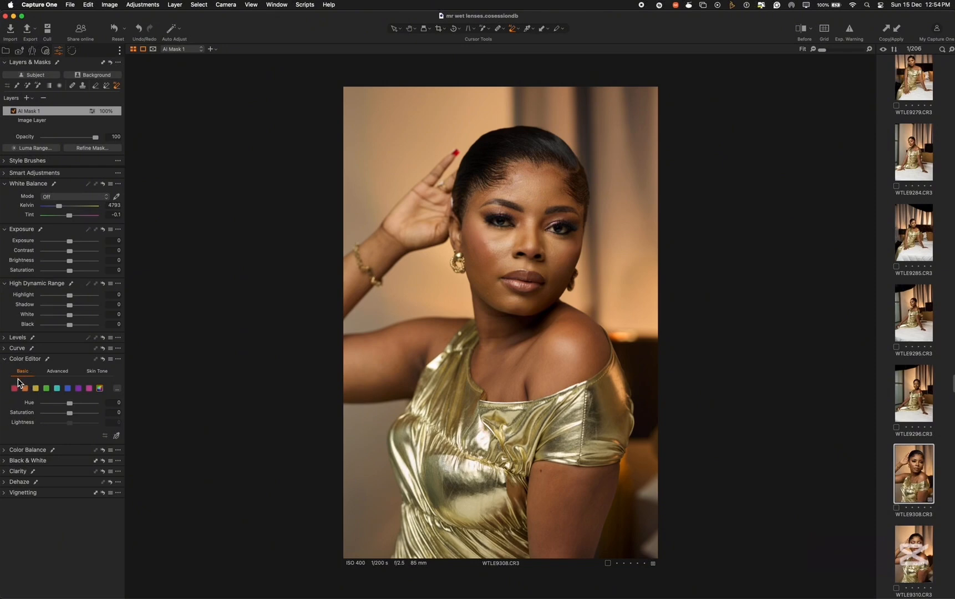
left_click(58, 372)
left_click(100, 374)
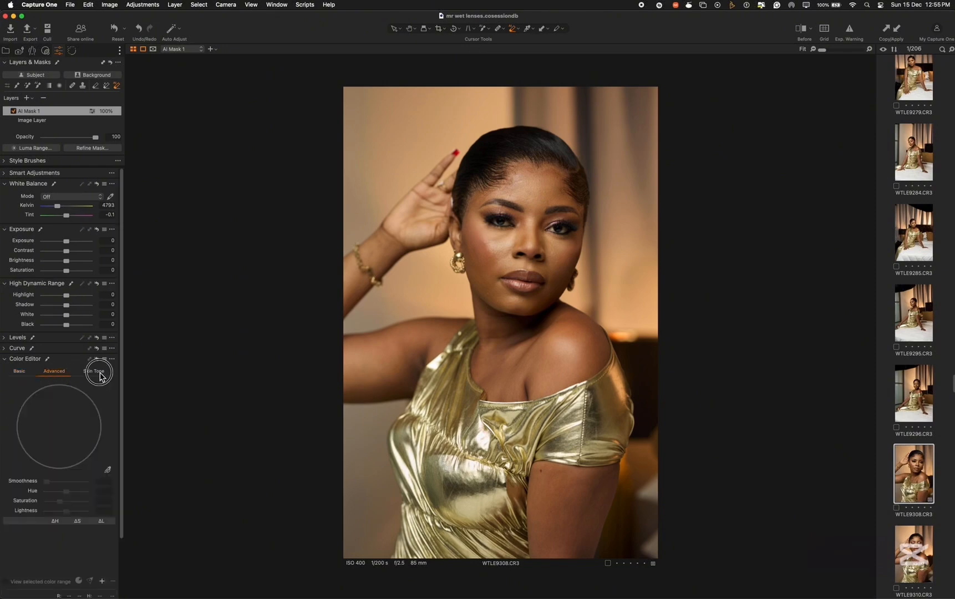
left_click_drag(121, 444, 123, 462)
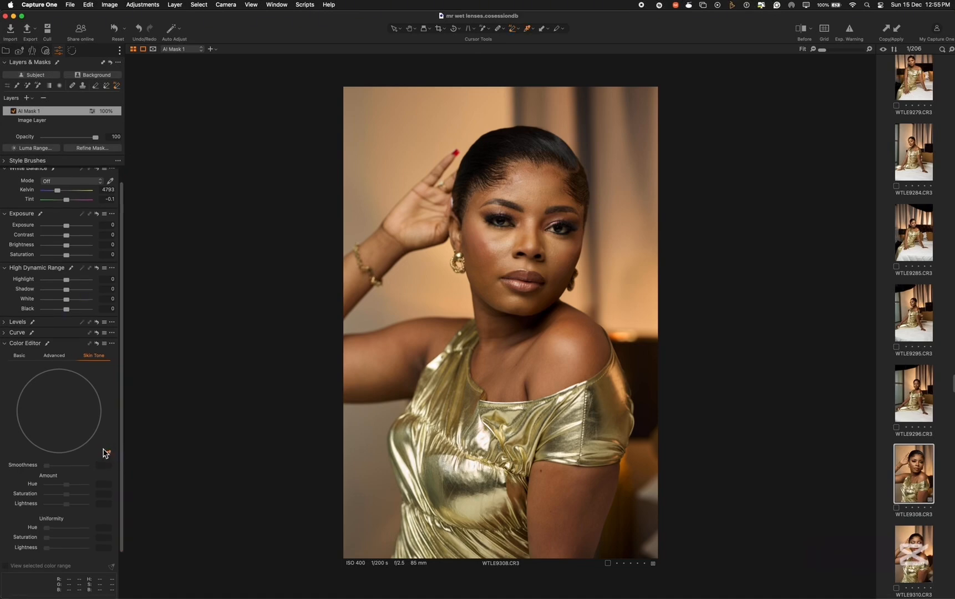
scroll(513, 319, "up", 2)
scroll(513, 319, "up", 5)
scroll(514, 319, "down", 3)
left_click_drag(528, 304, 490, 455)
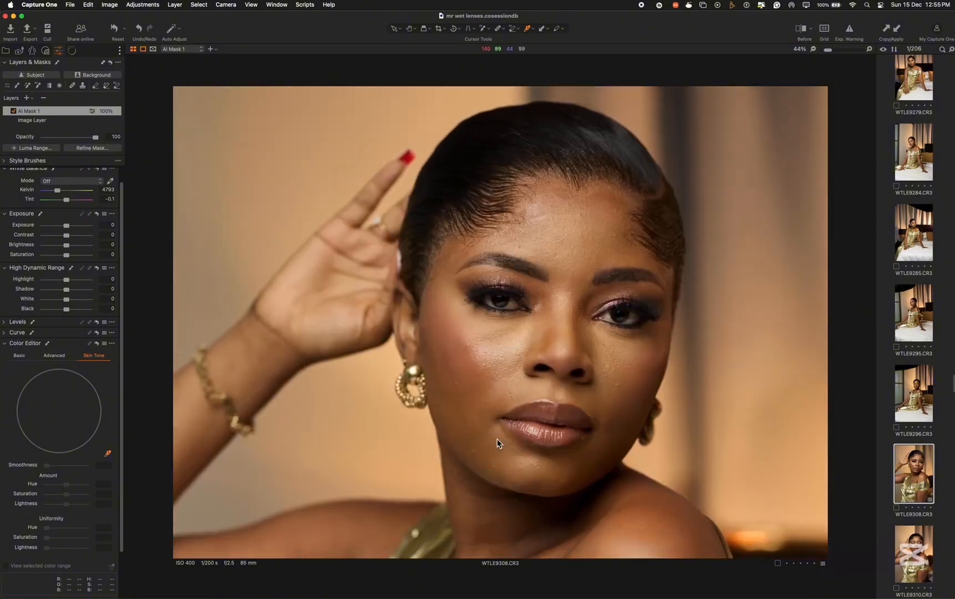
left_click(623, 363)
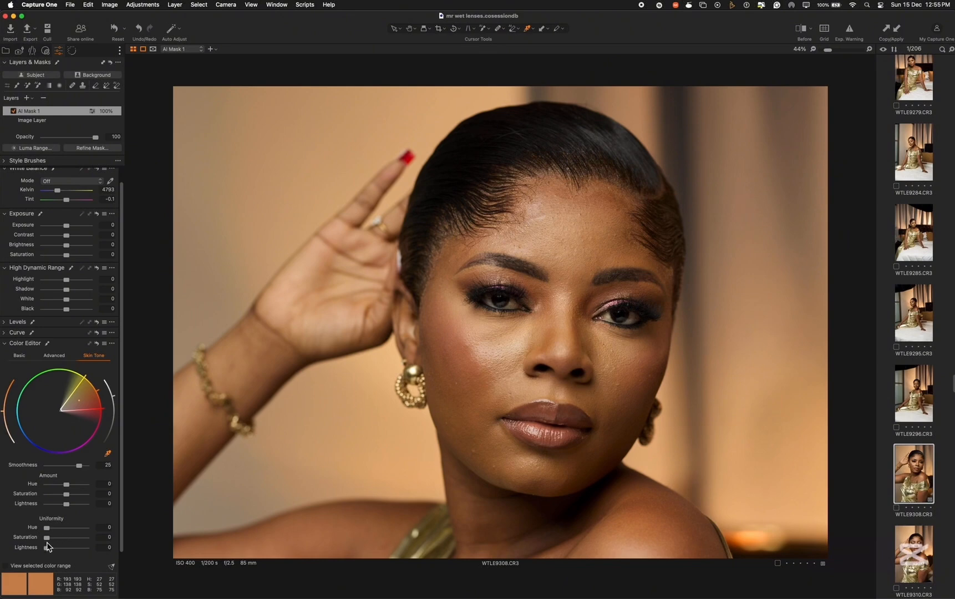
Set the skin tone Saturation uniformity to 100 and compare the result with the AI mask layer off and on
left_click_drag(47, 539, 183, 516)
left_click_drag(87, 538, 142, 521)
left_click(13, 111)
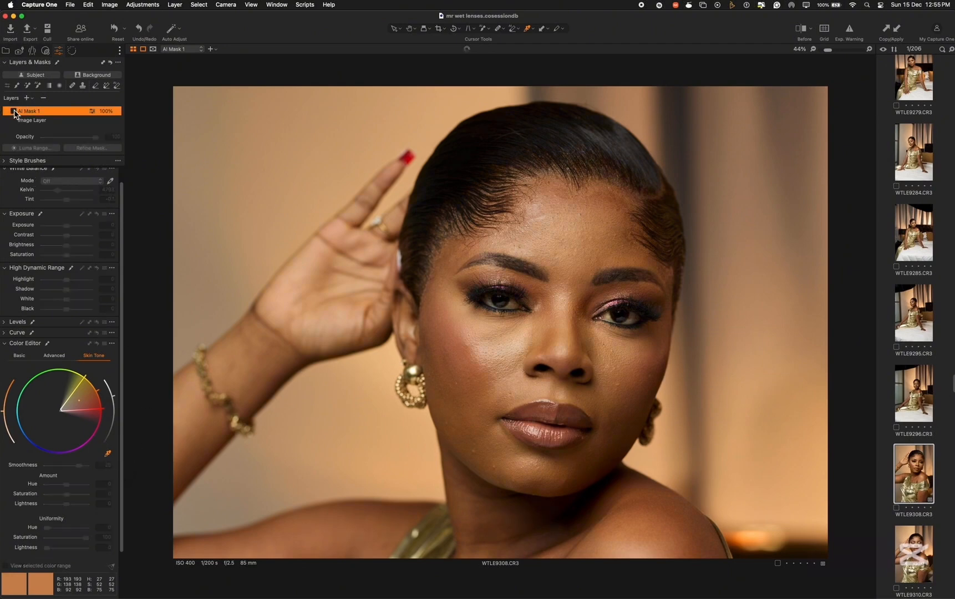
left_click(13, 112)
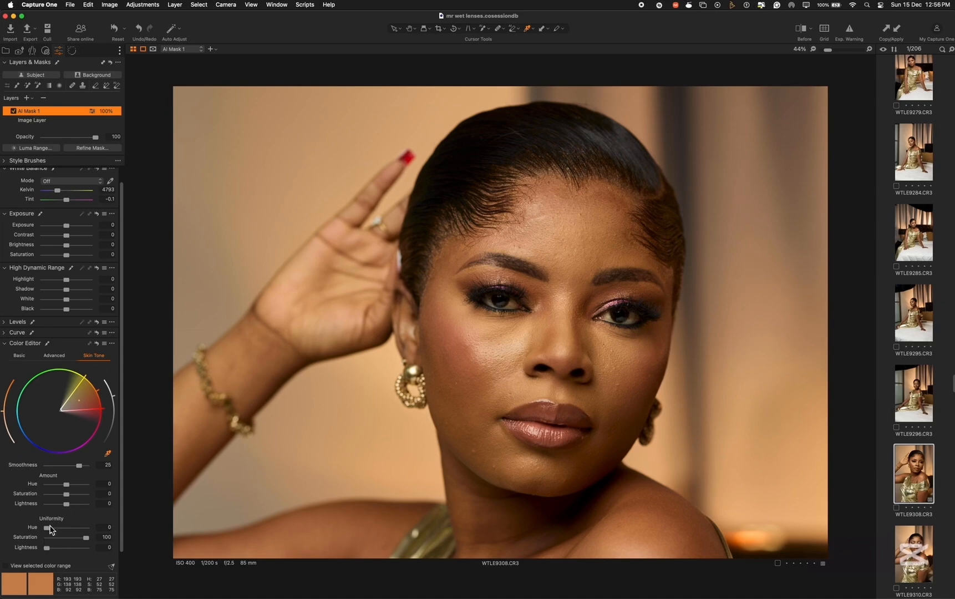
Try a strong skin tone Hue uniformity, and reset the Hue and Saturation uniformity to 0
left_click_drag(47, 528, 175, 514)
left_click_drag(174, 514, 9, 539)
left_click_drag(89, 537, 3, 571)
Try a slight Hue uniformity, compare the AI mask layer off and on, and return the Hue uniformity to 0
mouse_move(48, 529)
left_mouse_down()
mouse_move(112, 517)
mouse_move(49, 534)
mouse_move(52, 541)
mouse_move(39, 542)
mouse_move(40, 534)
left_mouse_up()
mouse_move(48, 528)
left_mouse_down()
mouse_move(90, 527)
mouse_move(42, 541)
mouse_move(74, 527)
mouse_move(53, 529)
mouse_move(49, 539)
left_mouse_up()
left_click(14, 112)
left_click(14, 112)
left_click(14, 112)
left_click(13, 111)
left_click_drag(50, 528, 26, 541)
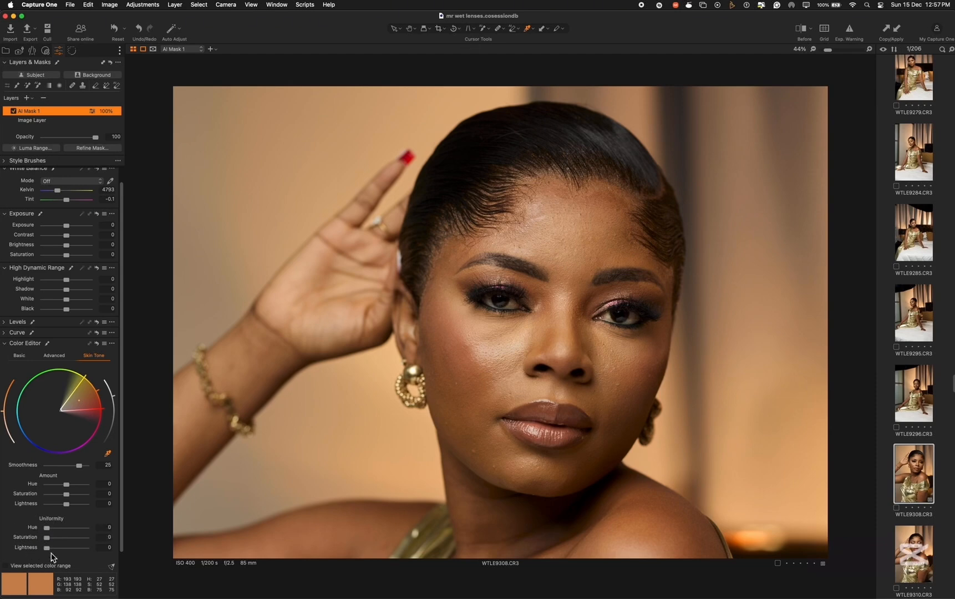